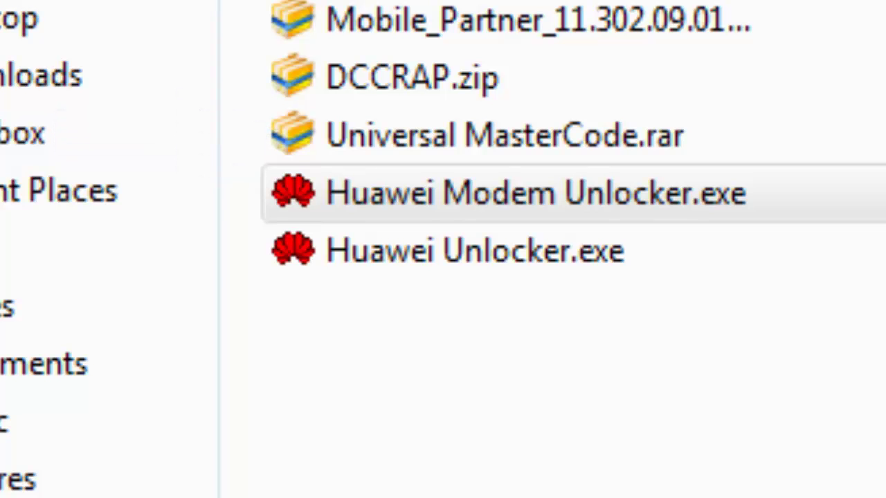
Open Universal MasterCode.rar, launch Universal MasterCode to view its Huawei panel, then close it.
{"action": "left_click", "coordinate": [585, 147]}
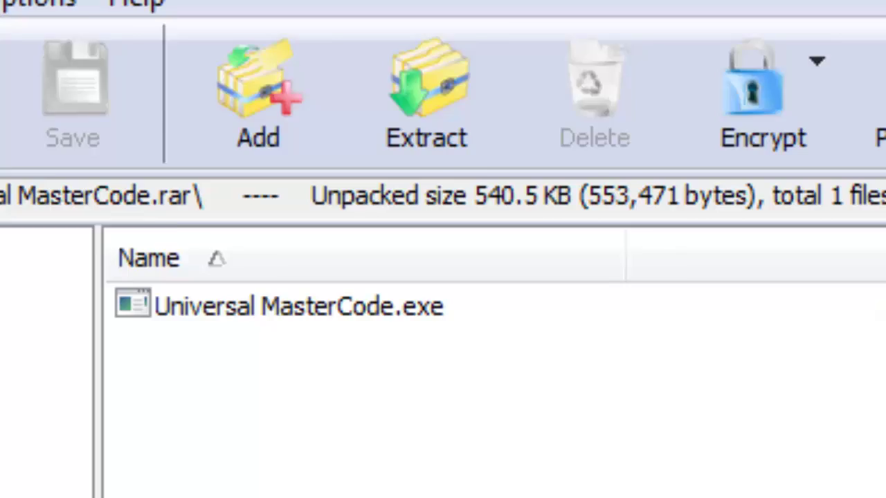
{"action": "double_click", "coordinate": [357, 315]}
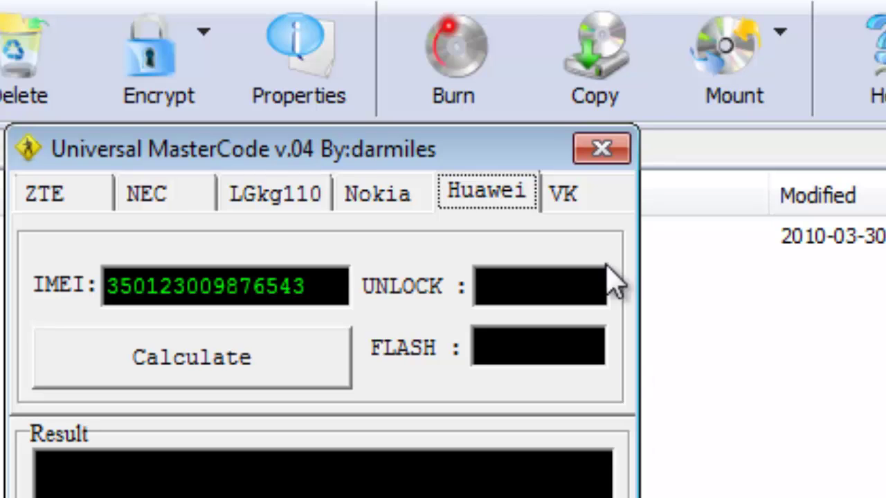
{"action": "left_click", "coordinate": [599, 148]}
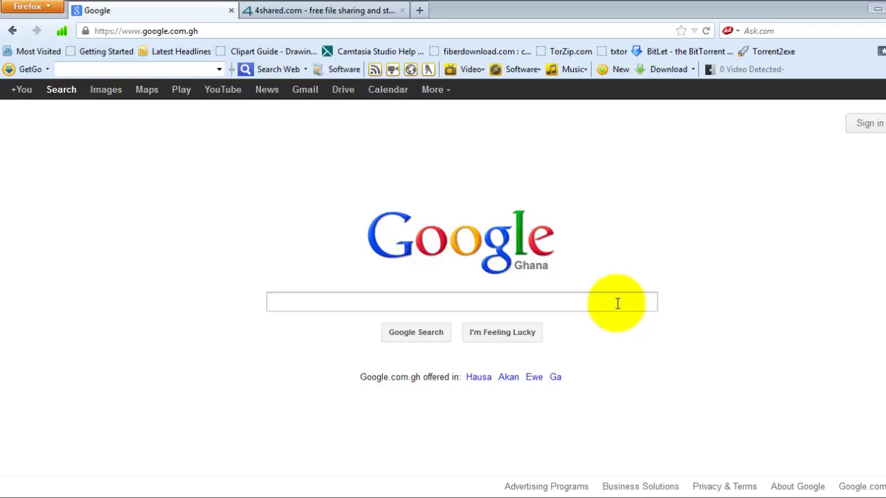
Search Google for 'MOBILE PARTNER' and scan the results for Huawei Mobile Partner download pages.
{"action": "left_click", "coordinate": [618, 303]}
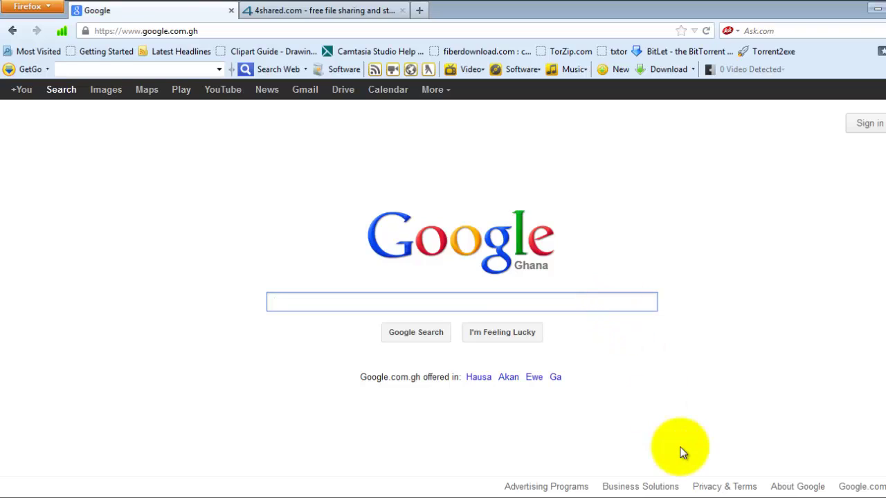
{"action": "type", "text": "MOBI"}
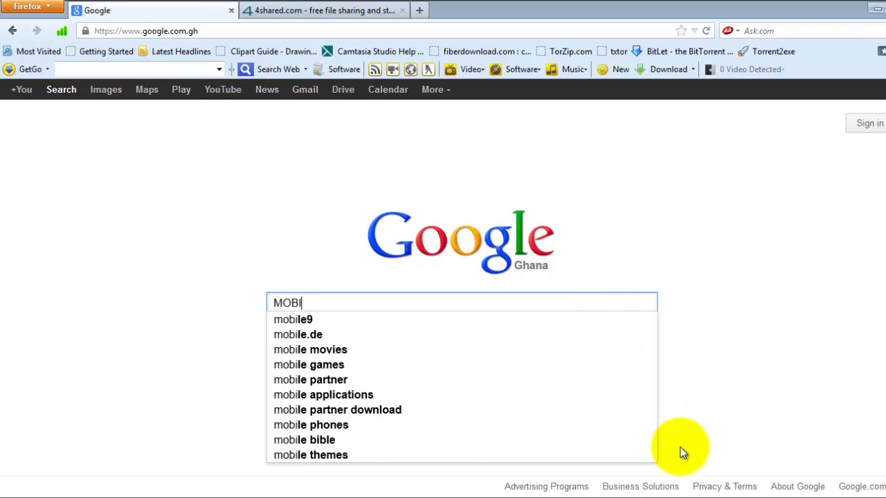
{"action": "type", "text": "LE PAR"}
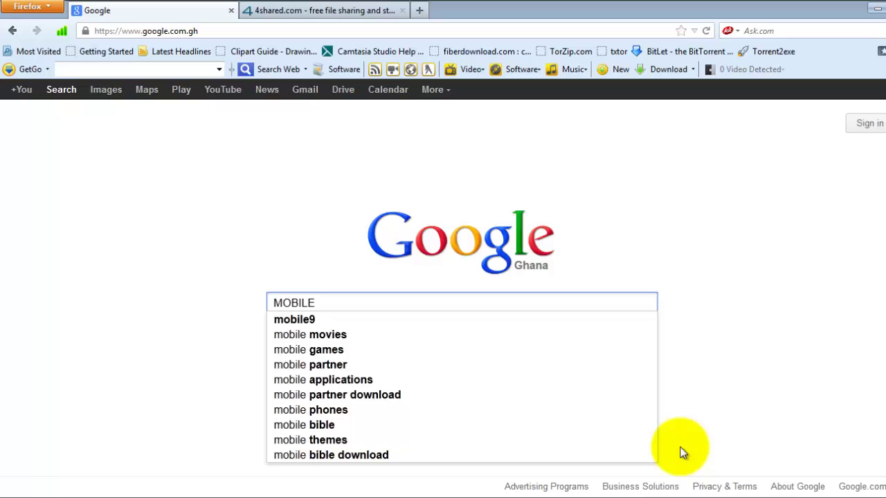
{"action": "type", "text": "TNER"}
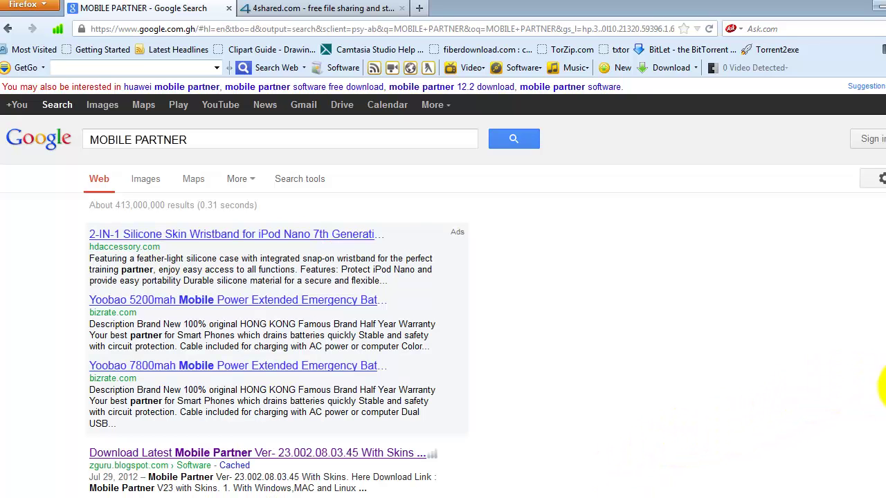
{"action": "scroll", "coordinate": [443, 277], "scroll_direction": "down", "scroll_amount": 10}
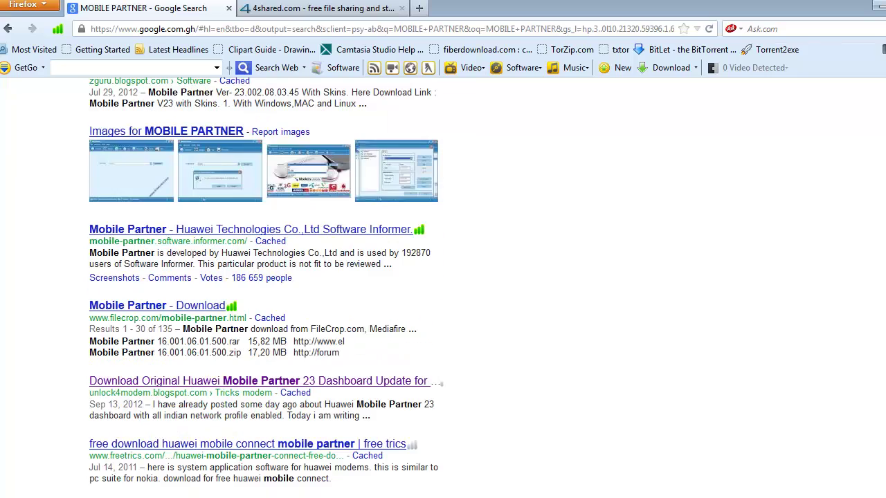
{"action": "scroll", "coordinate": [443, 277], "scroll_direction": "down", "scroll_amount": 10}
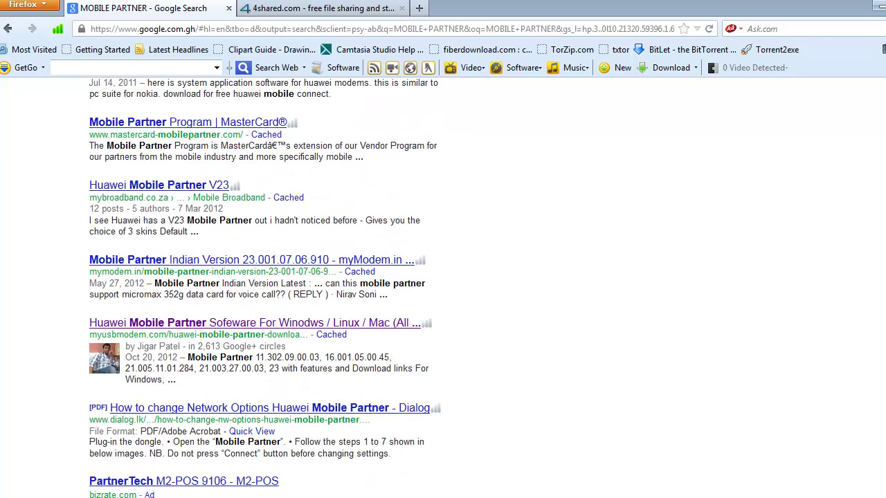
{"action": "scroll", "coordinate": [443, 277], "scroll_direction": "up", "scroll_amount": 20}
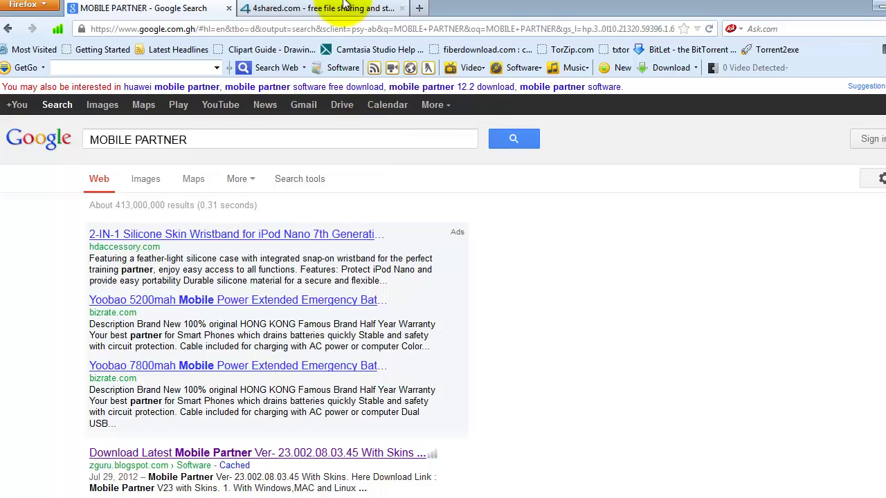
Search 4shared for DCCRAP and open the download-type page for DCCRAP.zip (5,877 KB).
{"action": "left_click", "coordinate": [344, 5]}
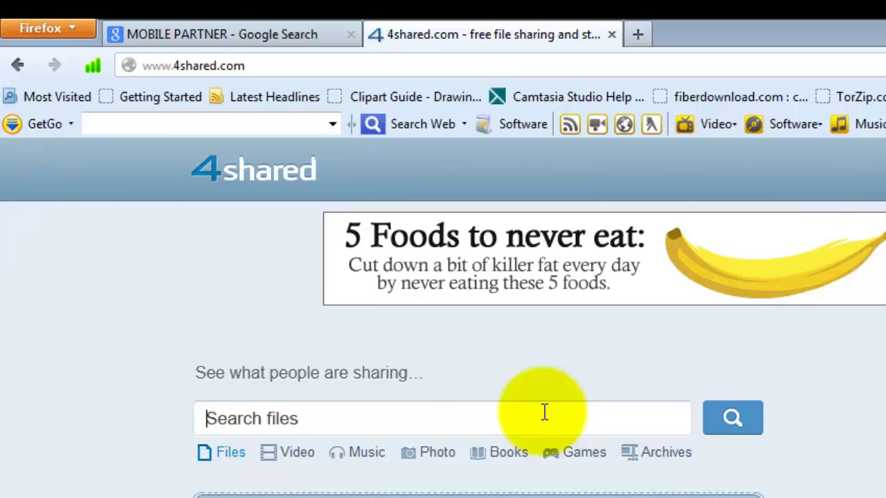
{"action": "type", "text": "DCCRAP"}
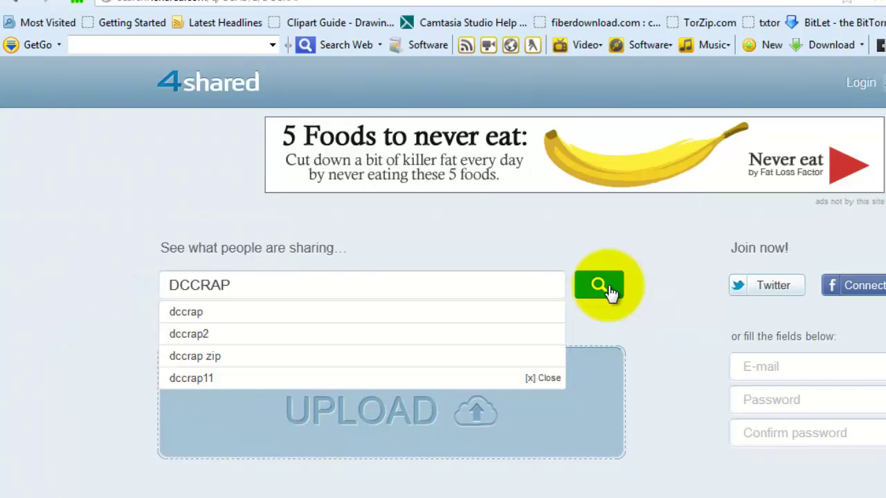
{"action": "left_click", "coordinate": [610, 292]}
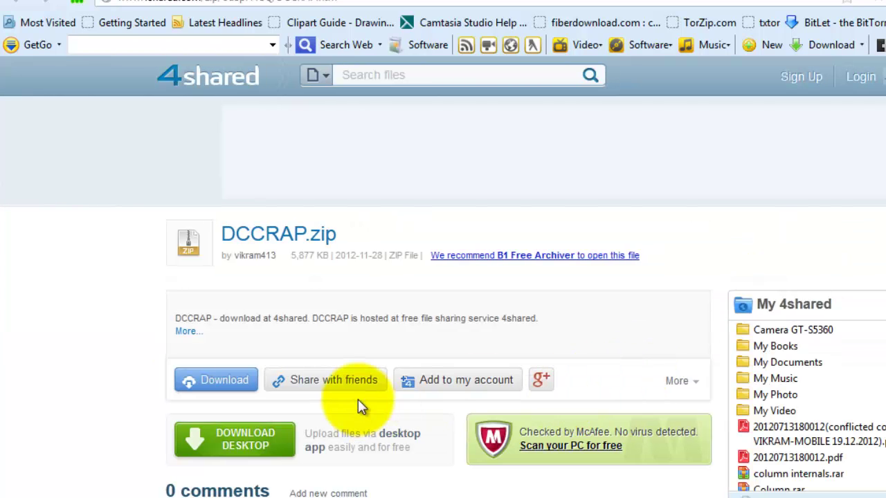
{"action": "left_click", "coordinate": [243, 387]}
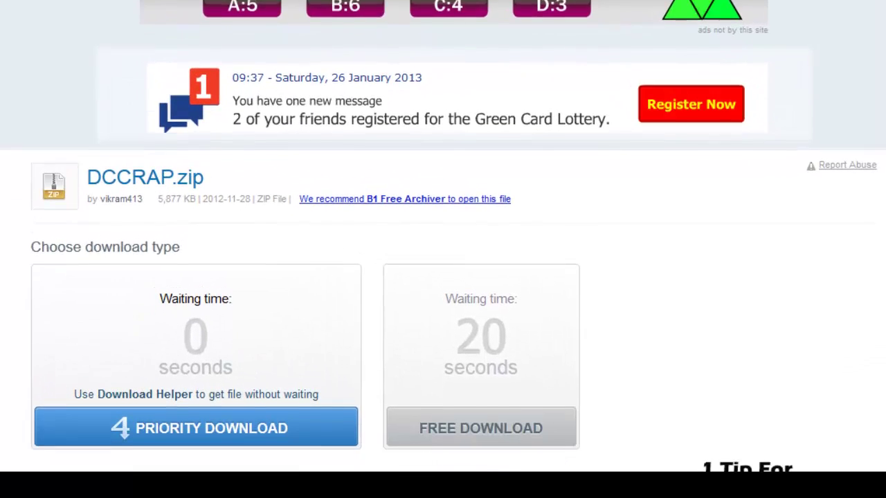
{"action": "scroll", "coordinate": [865, 422], "scroll_direction": "down", "scroll_amount": 1}
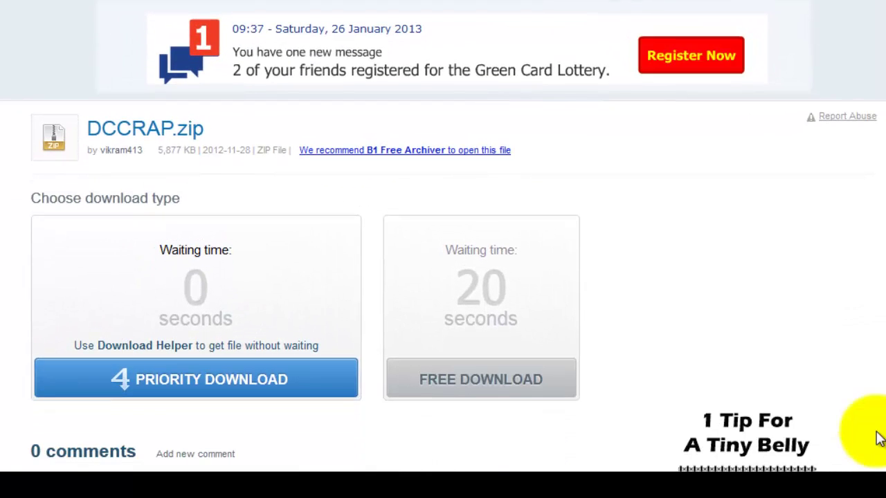
Choose the free DCCRAP.zip download and log in with the saved account username and password.
{"action": "left_click", "coordinate": [537, 393]}
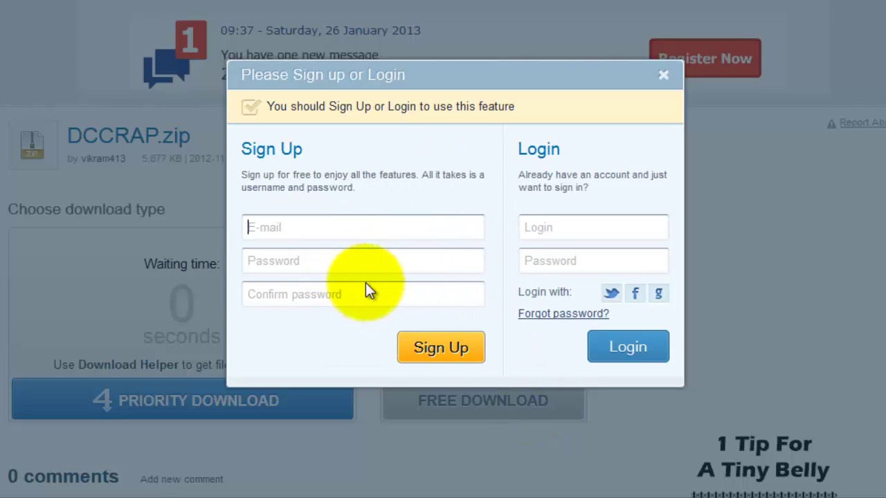
{"action": "left_click", "coordinate": [563, 231]}
{"action": "type", "text": "JOEP"}
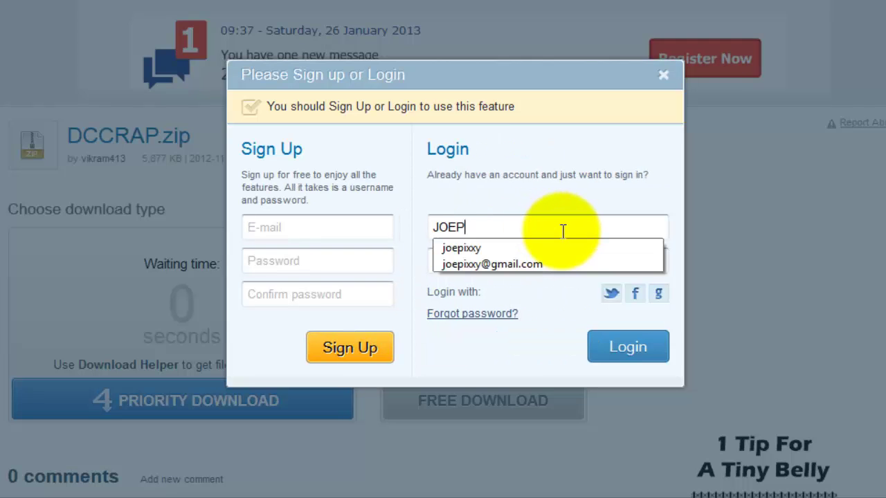
{"action": "left_click", "coordinate": [529, 248]}
{"action": "left_click", "coordinate": [530, 268]}
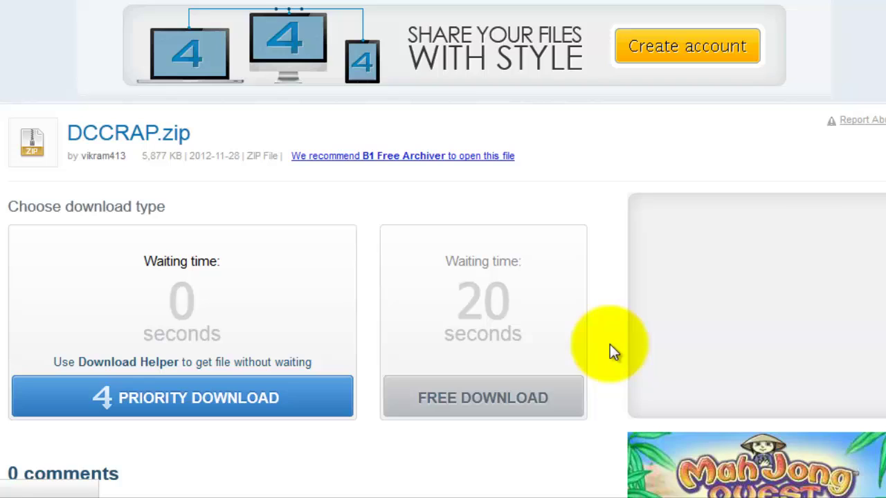
Start the free DCCRAP.zip download and wait out the 20-second countdown until the save dialog appears.
{"action": "left_click", "coordinate": [528, 410]}
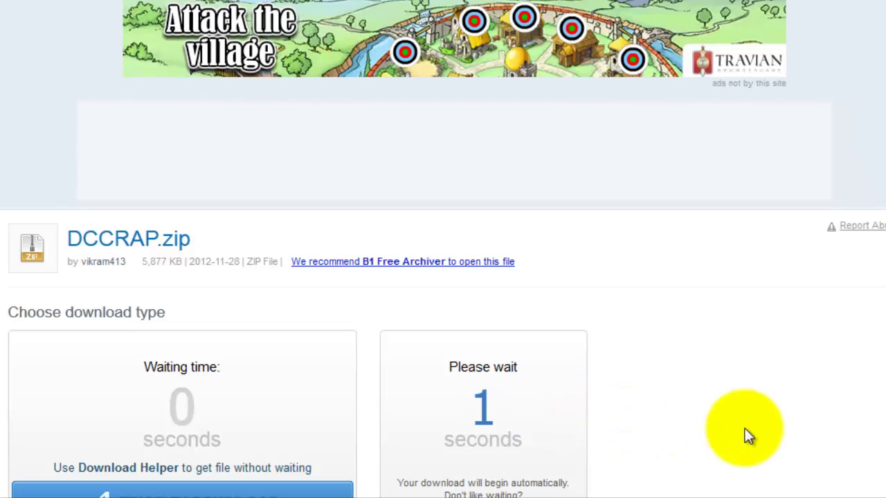
{"action": "scroll", "coordinate": [847, 328], "scroll_direction": "down", "scroll_amount": 5}
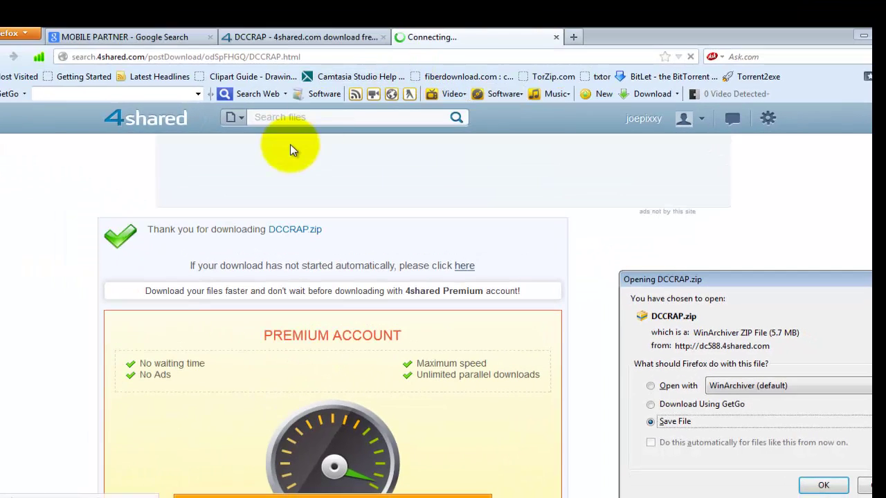
Replace the DCCRAP search with 'huawei modem unlocker v5 8 1' and open Huawei Modem Unlocker v5.8.1.rar.
{"action": "left_click", "coordinate": [314, 30]}
{"action": "left_click", "coordinate": [291, 316]}
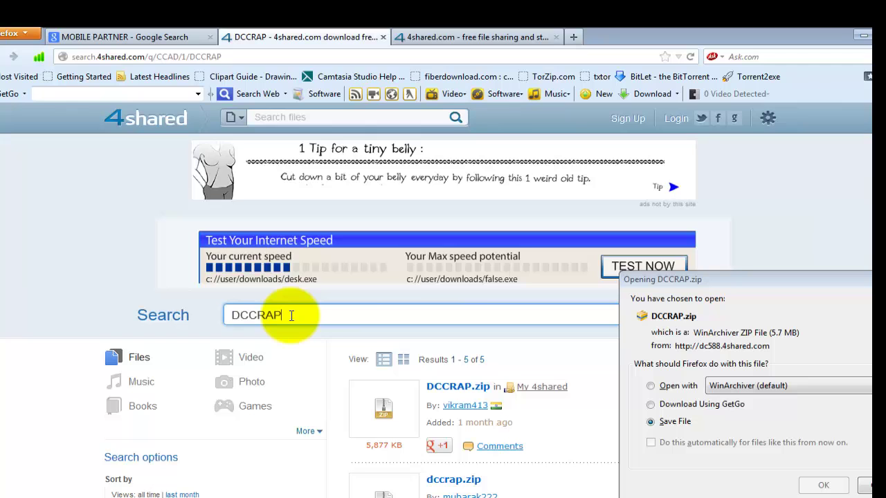
{"action": "key", "text": "BackSpace"}
{"action": "key", "text": "BackSpace"}
{"action": "key", "text": "BackSpace"}
{"action": "key", "text": "BackSpace"}
{"action": "key", "text": "BackSpace"}
{"action": "key", "text": "BackSpace"}
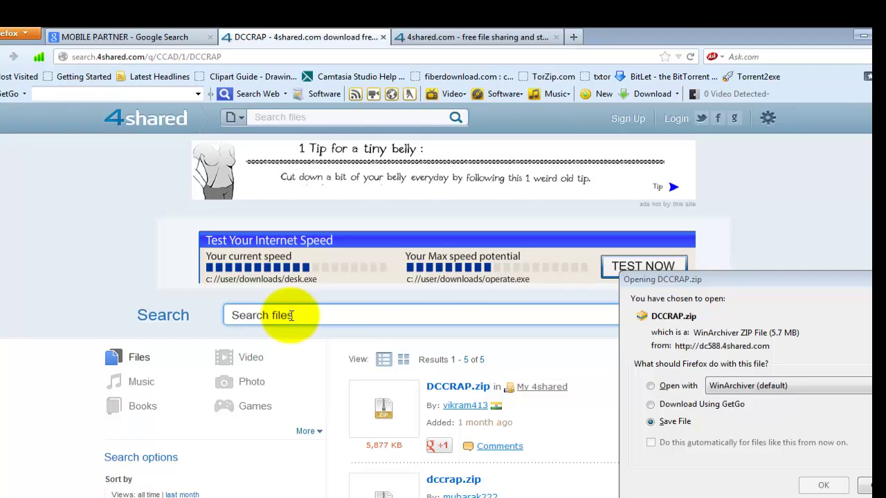
{"action": "type", "text": "HUAWEI "}
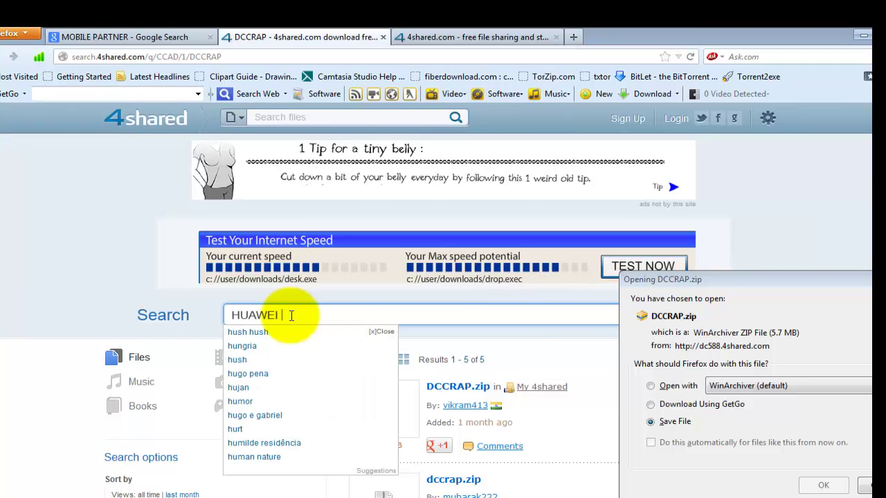
{"action": "type", "text": "MODEM U"}
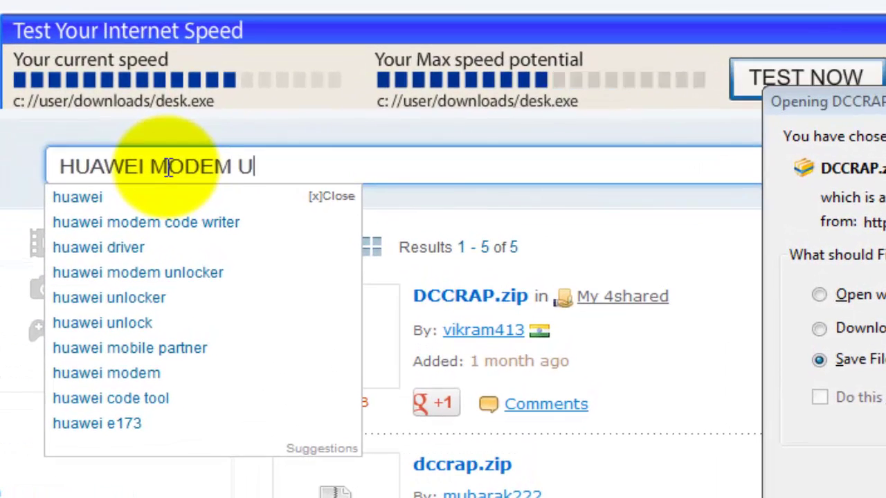
{"action": "type", "text": "NLOCKER"}
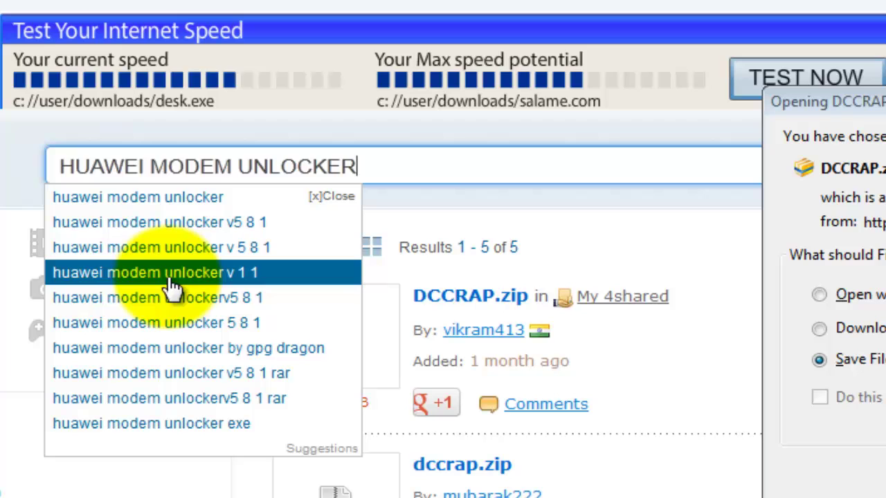
{"action": "left_click", "coordinate": [196, 224]}
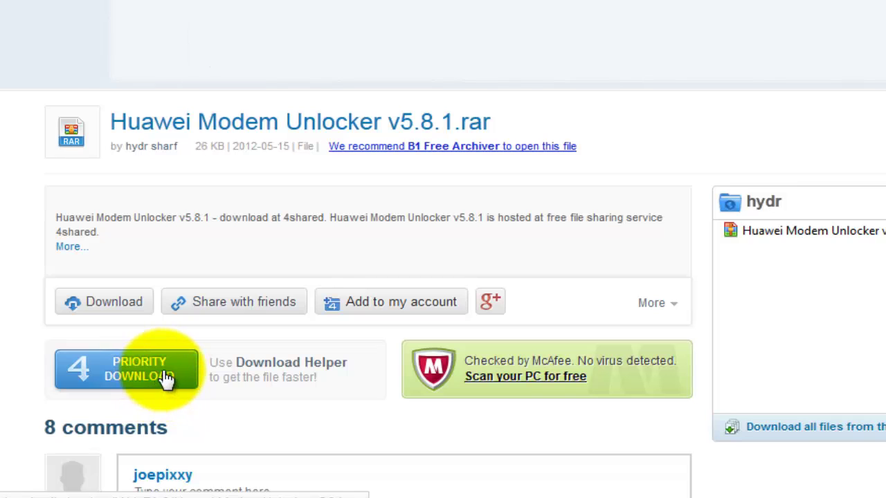
Start the free download of Huawei Modem Unlocker v5.8.1.rar and wait out its 20-second countdown.
{"action": "left_click", "coordinate": [159, 285]}
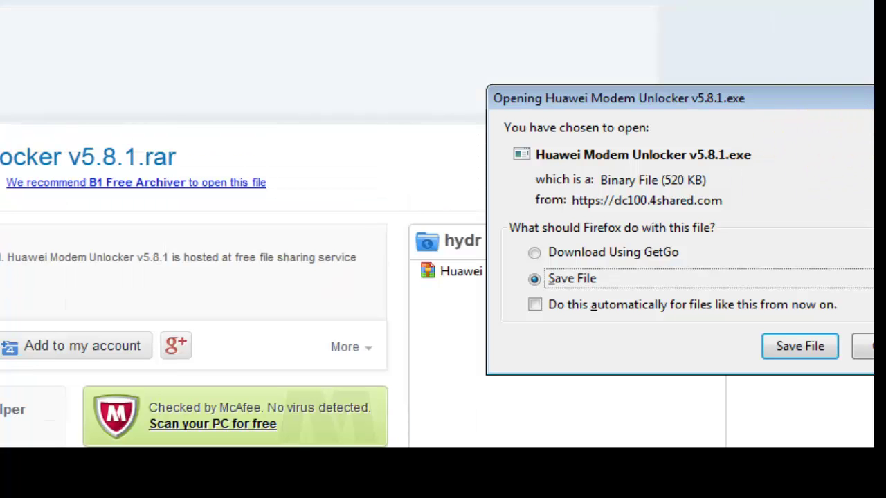
{"action": "key", "text": "Escape"}
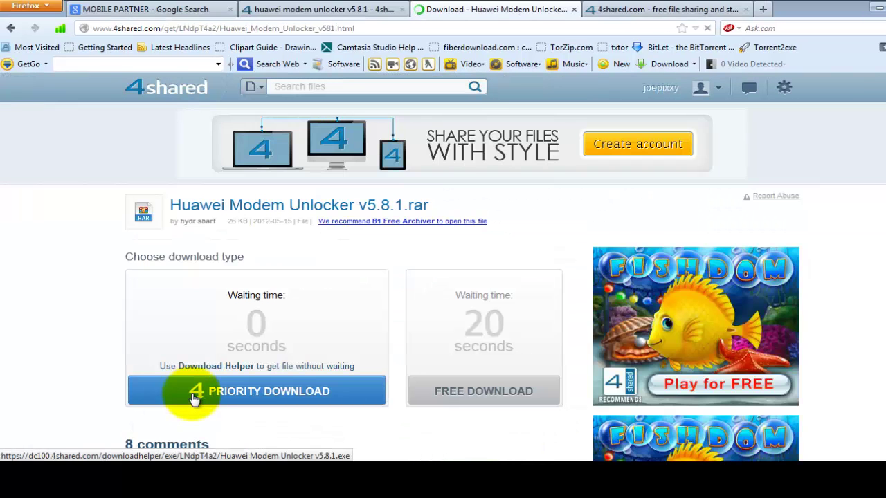
{"action": "left_click", "coordinate": [454, 392]}
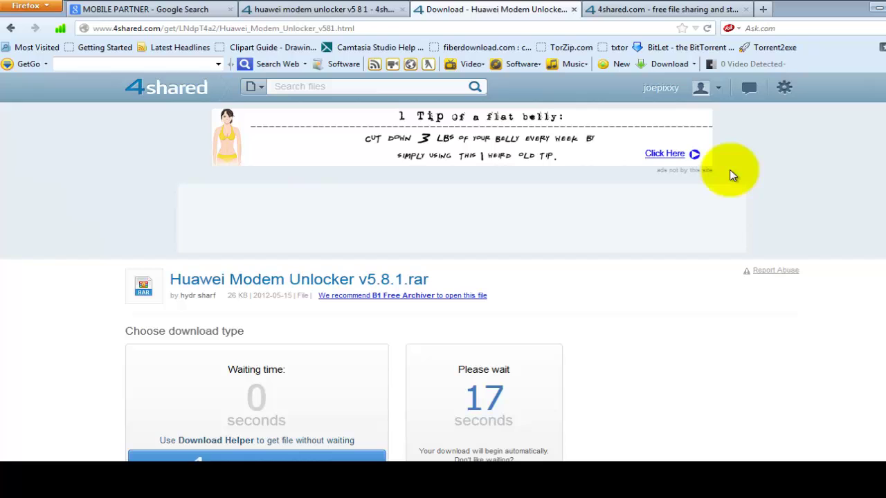
{"action": "scroll", "coordinate": [730, 170], "scroll_direction": "down", "scroll_amount": 5}
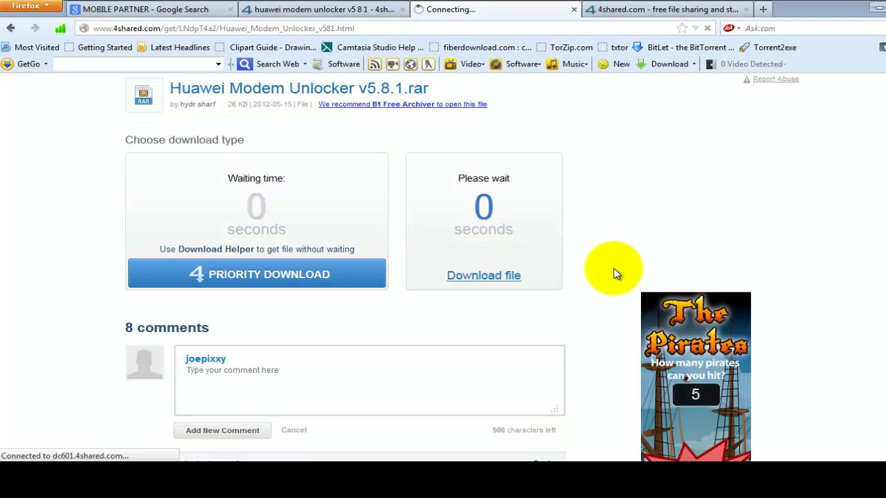
Download the Huawei Modem Unlocker file, then return to the MOBILE PARTNER Google results.
{"action": "left_click", "coordinate": [499, 278]}
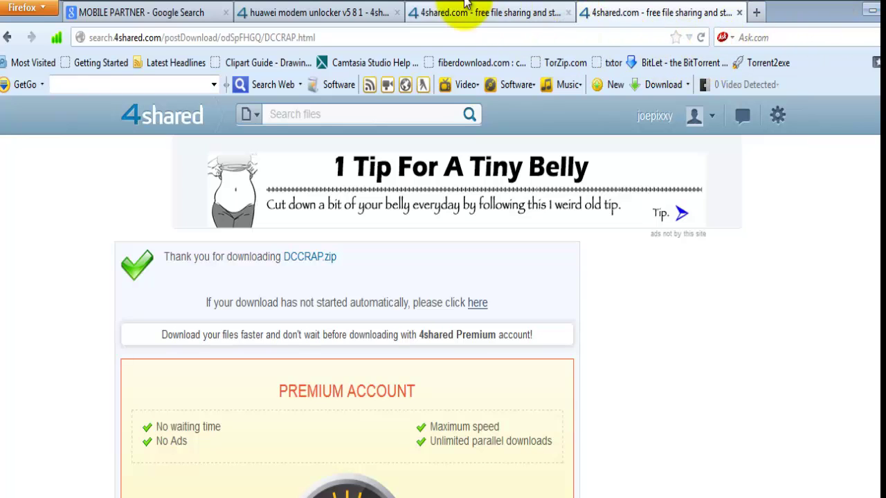
{"action": "left_click", "coordinate": [188, 7]}
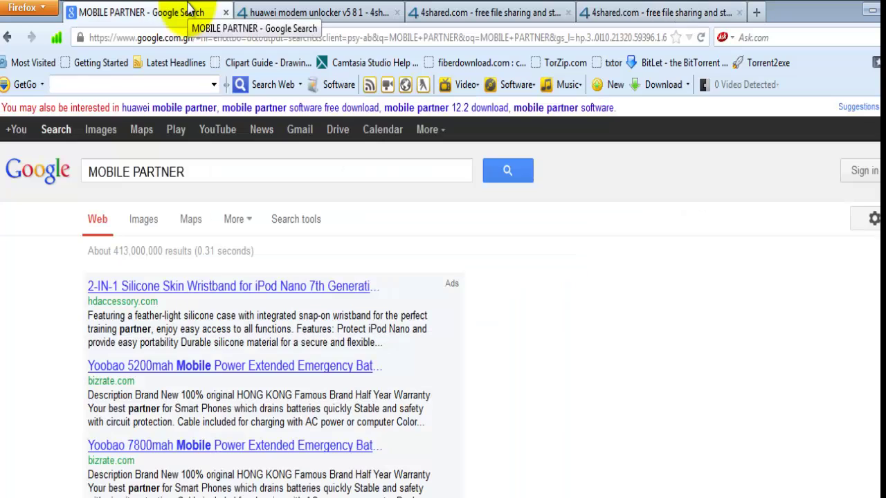